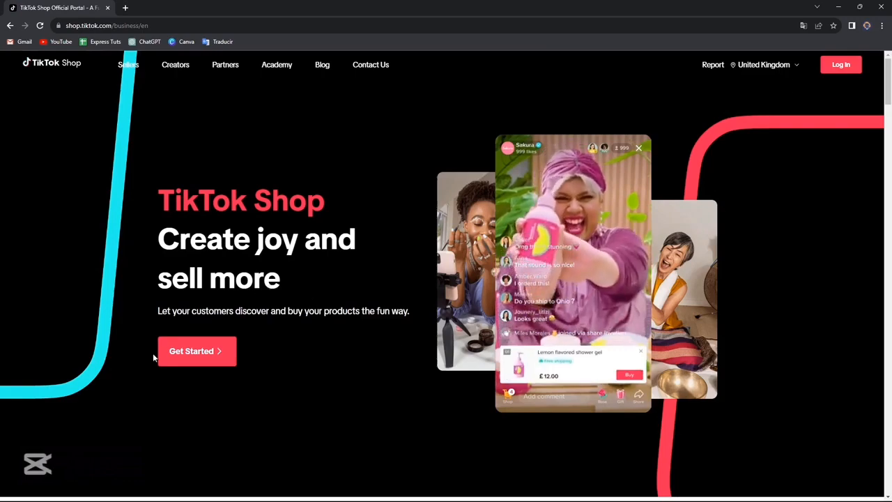
Review the four native ways to shop presented on the TikTok Shop landing page
scroll(214, 345, "down", 10)
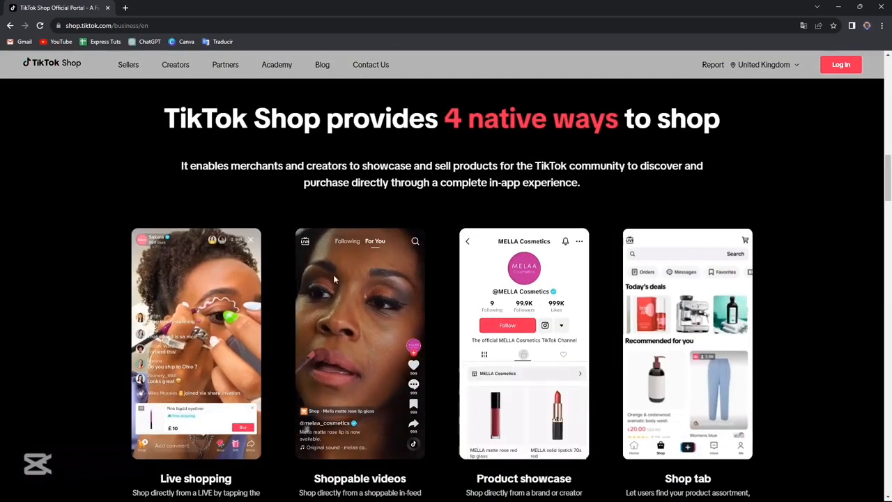
scroll(432, 295, "down", 2)
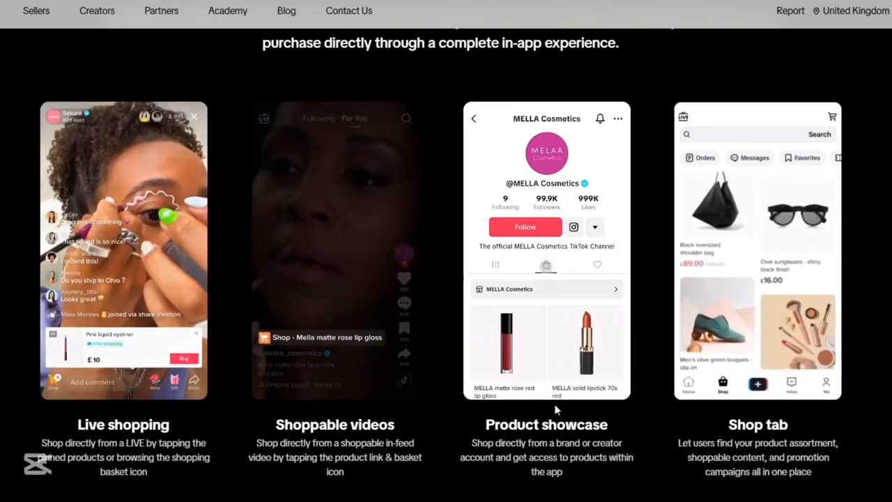
scroll(738, 383, "down", 1)
scroll(737, 383, "down", 6)
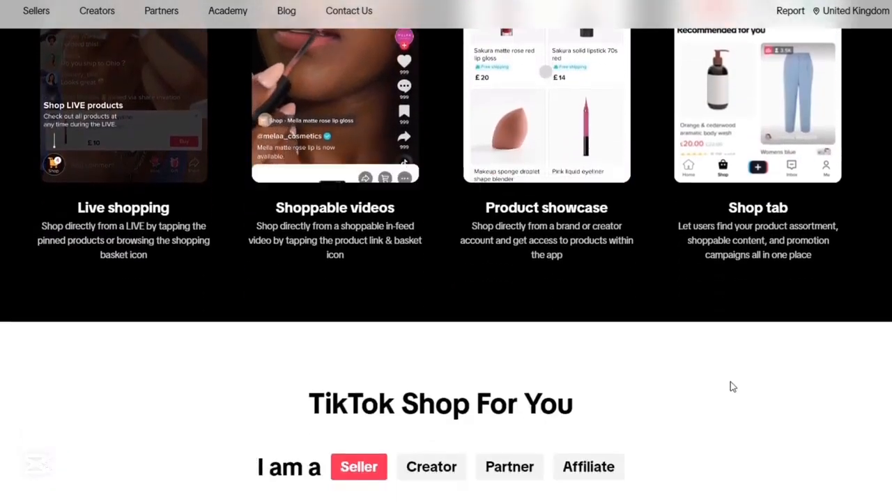
scroll(717, 382, "down", 1)
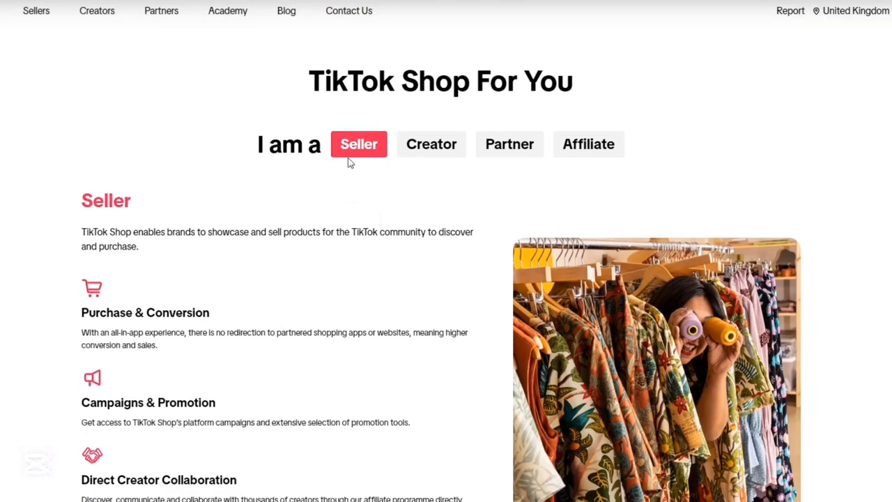
Compare the Creator, Partner and Affiliate descriptions in the TikTok Shop For You section
left_click(421, 159)
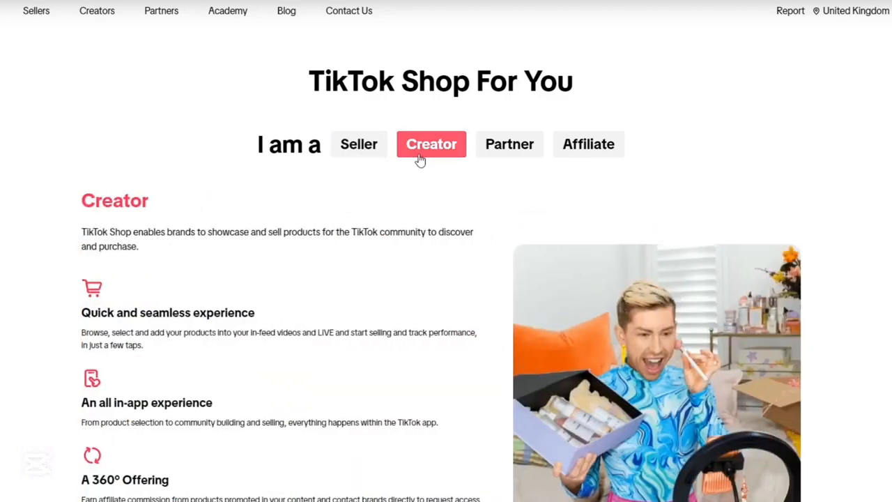
left_click(499, 155)
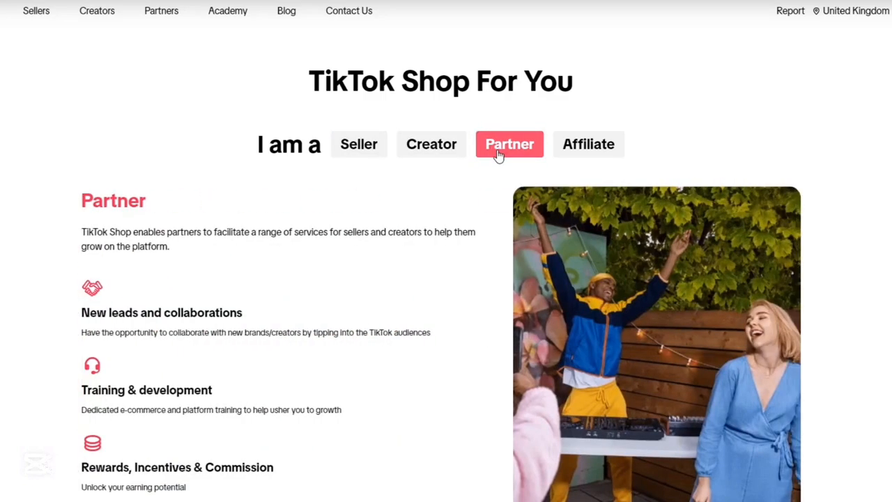
left_click(607, 144)
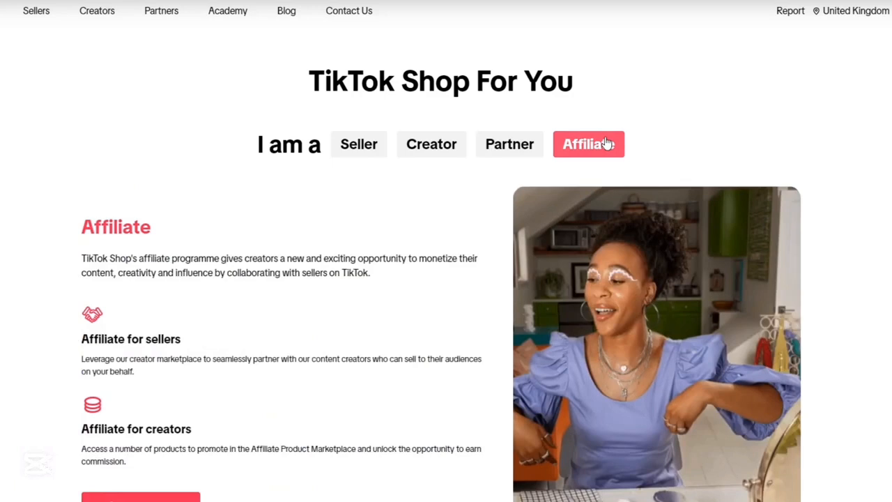
scroll(608, 148, "down", 1)
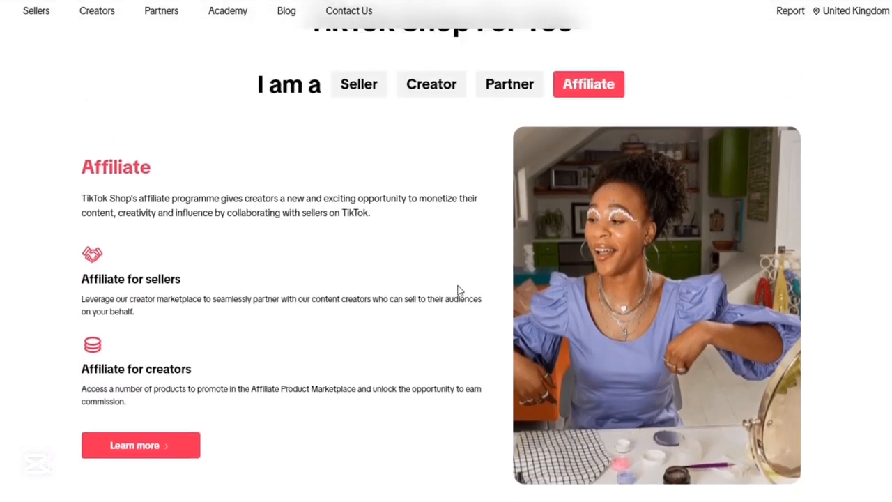
Open the affiliate programme's details page and find the instructions for sellers to join
left_click(162, 452)
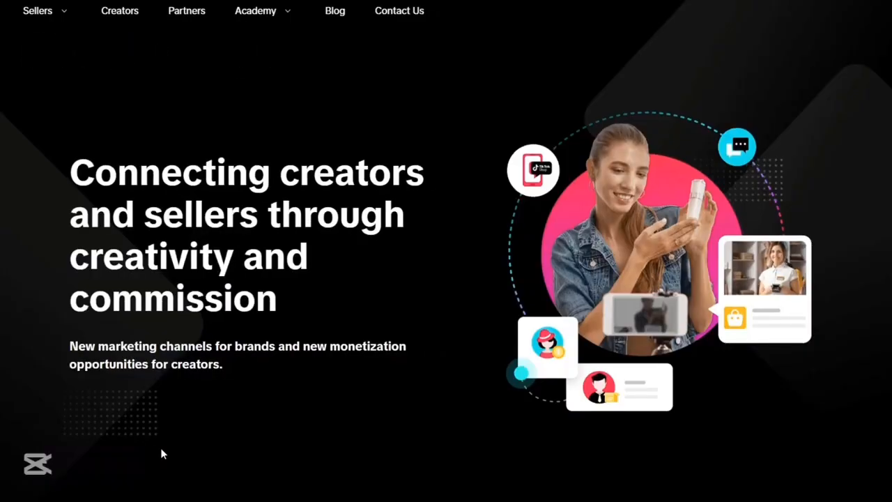
scroll(162, 454, "down", 8)
scroll(162, 454, "down", 10)
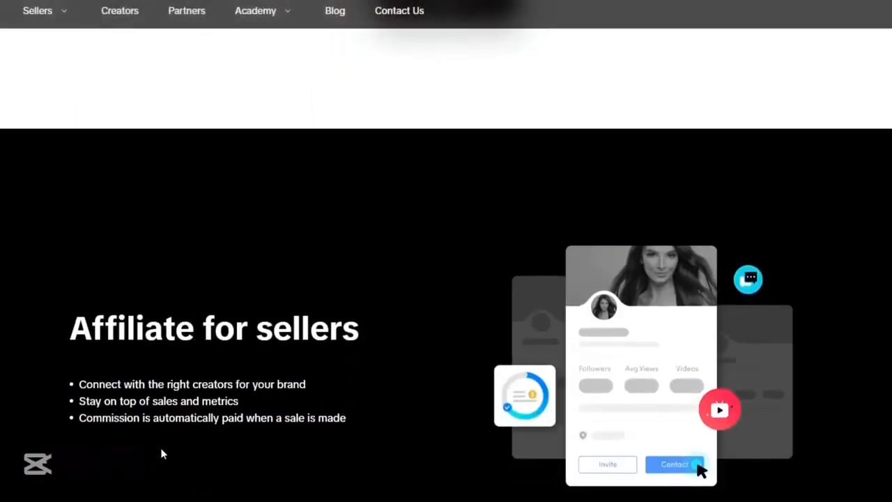
scroll(162, 454, "down", 6)
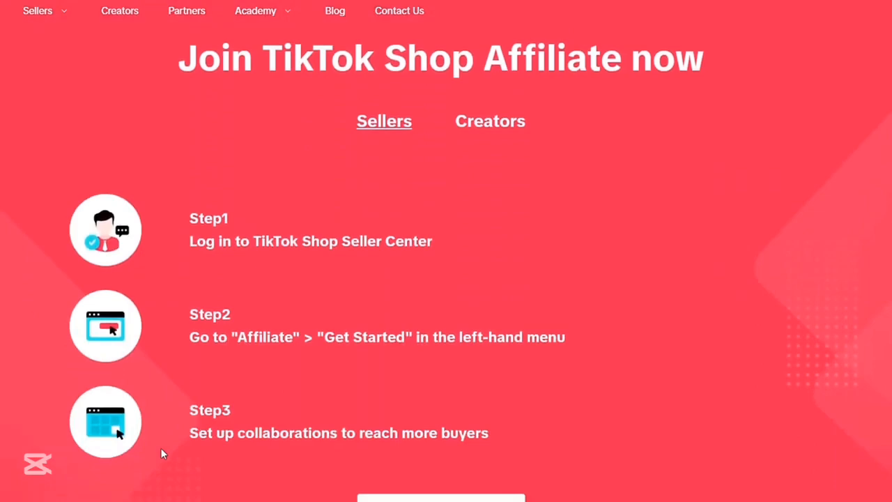
Read the three steps for sellers joining TikTok Shop Affiliate, highlighting their text
left_click_drag(261, 241, 460, 242)
left_click(460, 242)
left_click_drag(237, 243, 436, 239)
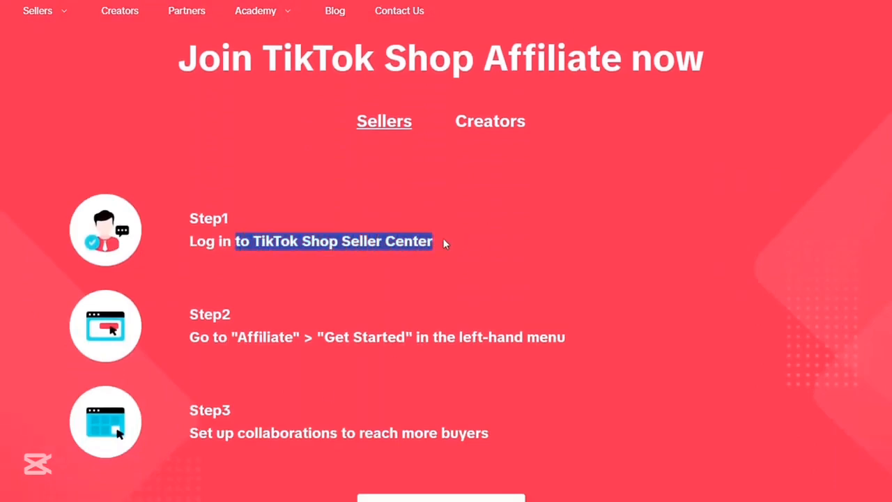
left_click_drag(259, 336, 570, 338)
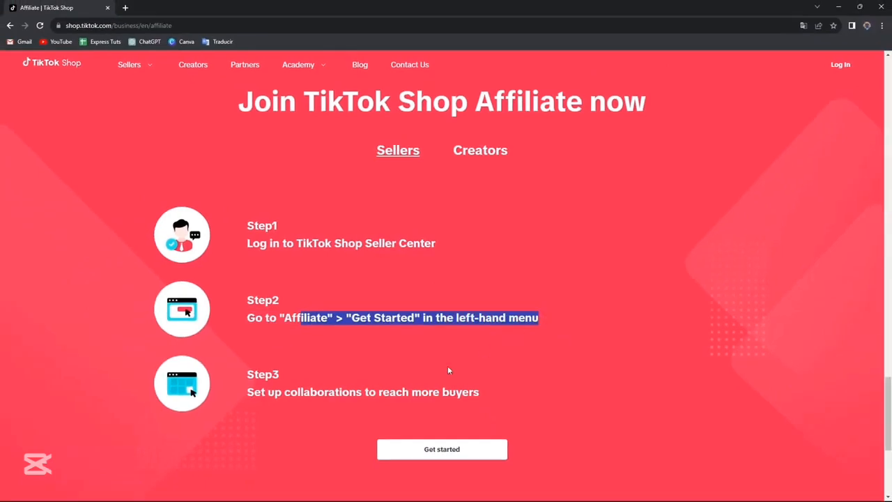
left_click_drag(309, 432, 388, 441)
left_click_drag(400, 400, 507, 393)
left_click(506, 390)
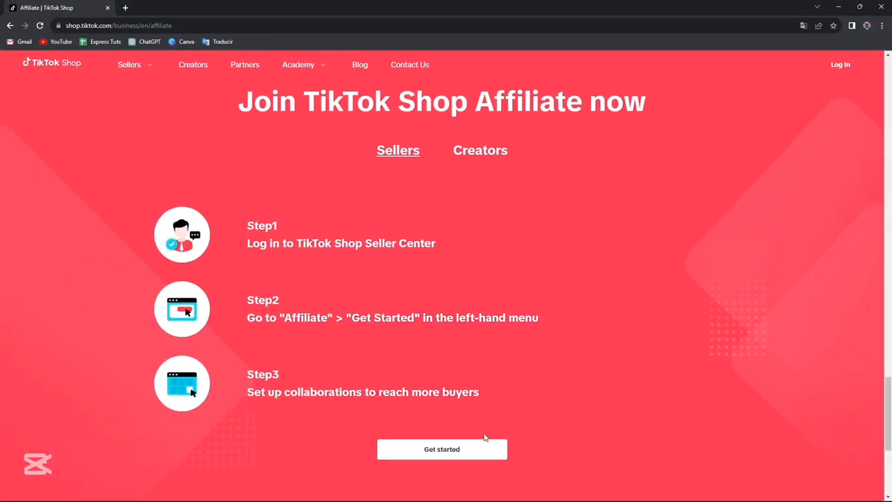
Get started as an affiliate seller and expand the North America Seller portal to its United States option
left_click(456, 451)
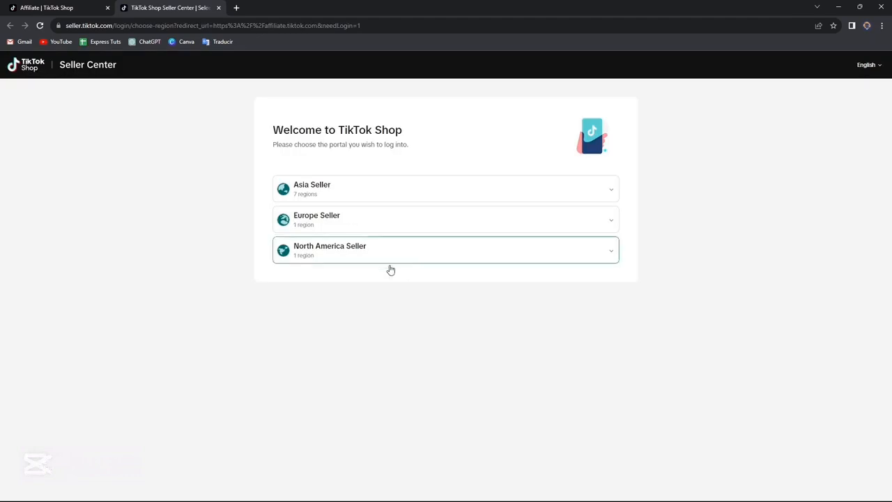
left_click(376, 267)
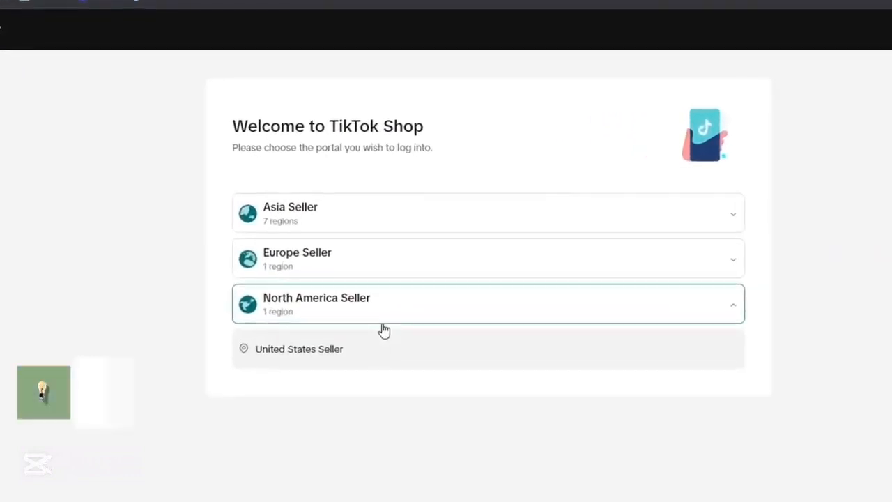
left_click(379, 336)
left_click_drag(328, 349, 274, 341)
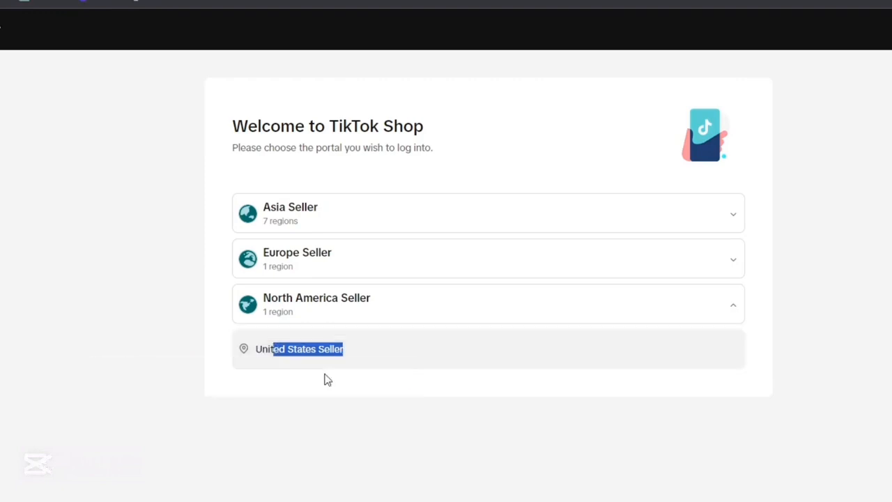
left_click_drag(325, 379, 387, 368)
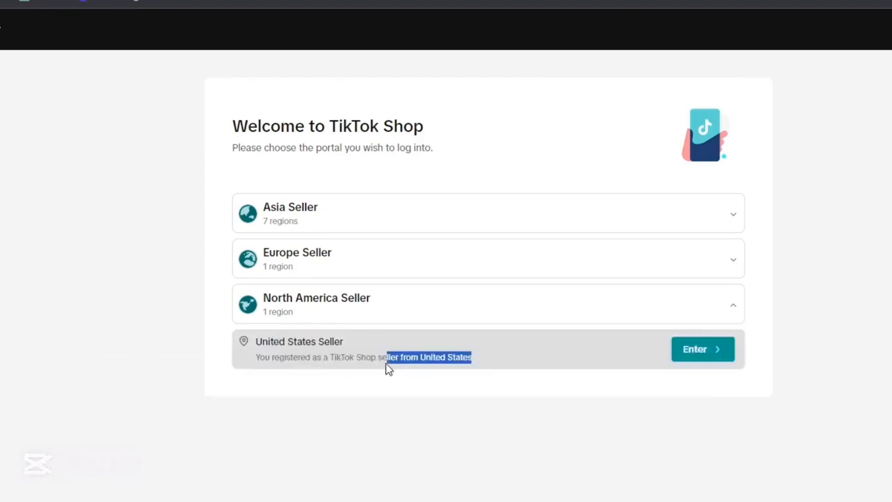
Check the regions offered under the Europe Seller and Asia Seller portals
left_click(392, 277)
left_click(407, 230)
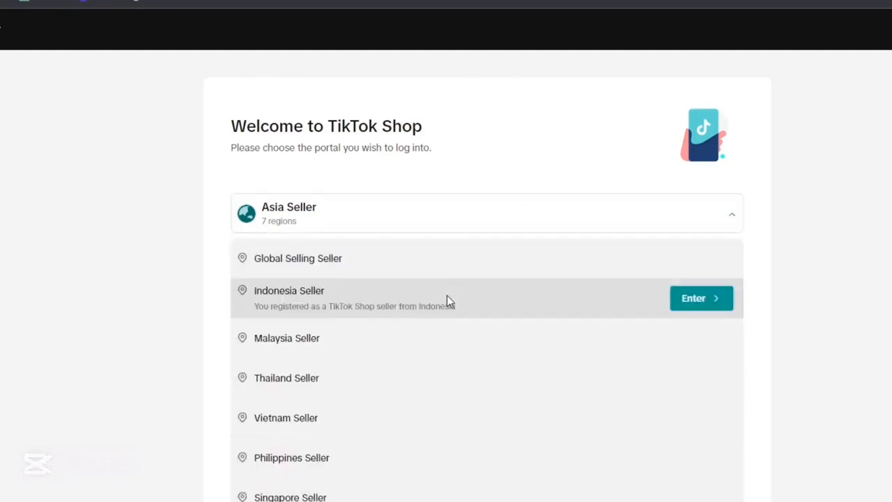
Enter the United States Seller portal and confirm signing up on the United States site
left_click(453, 501)
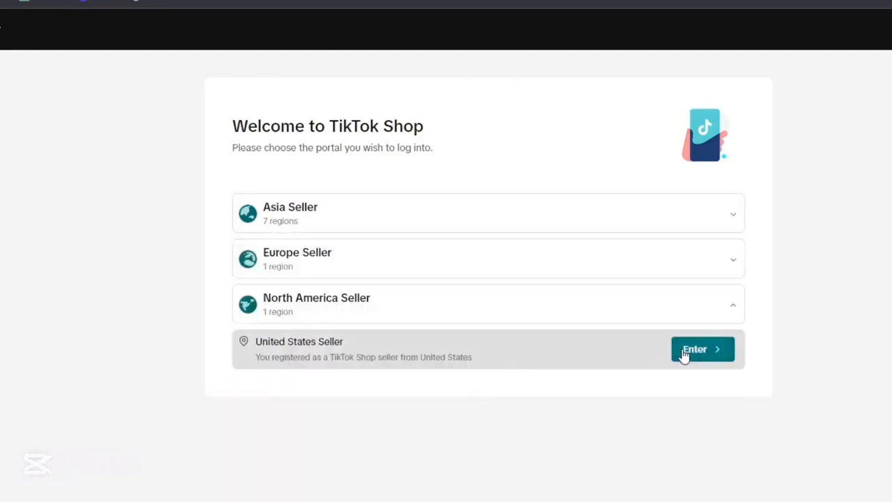
left_click(685, 355)
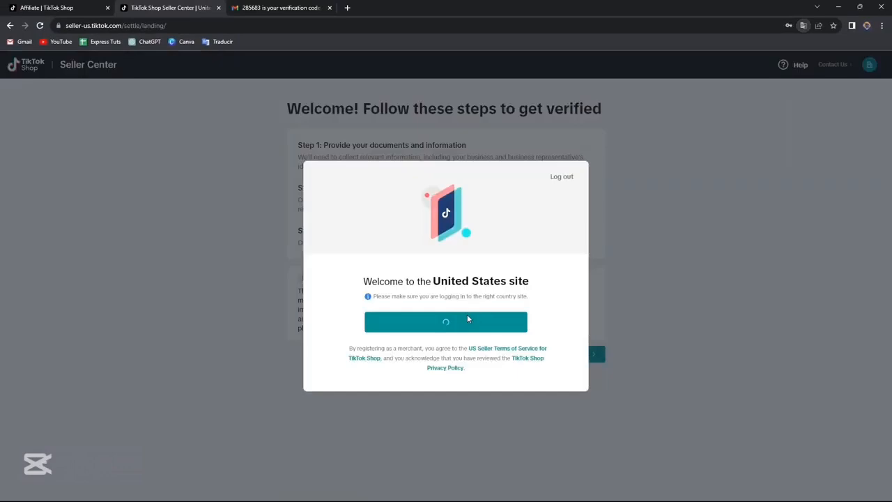
left_click(467, 318)
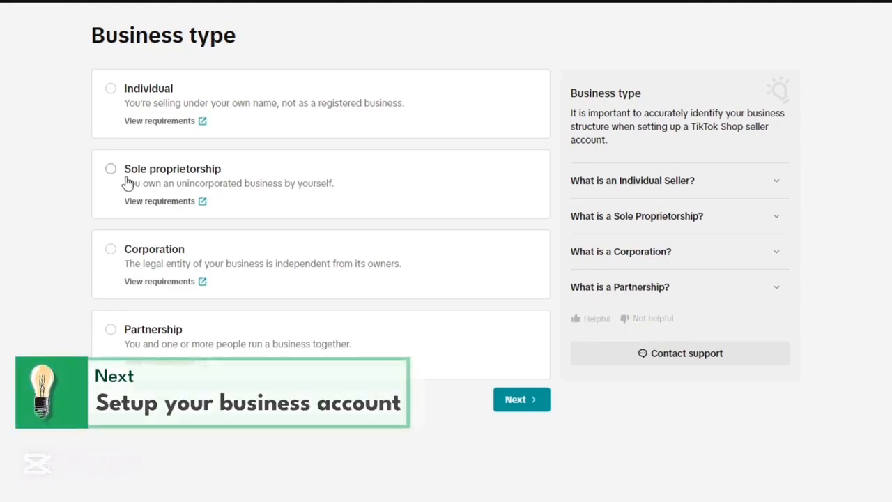
Choose Individual as the business type and continue past the primary representative's ID verification
left_click(119, 110)
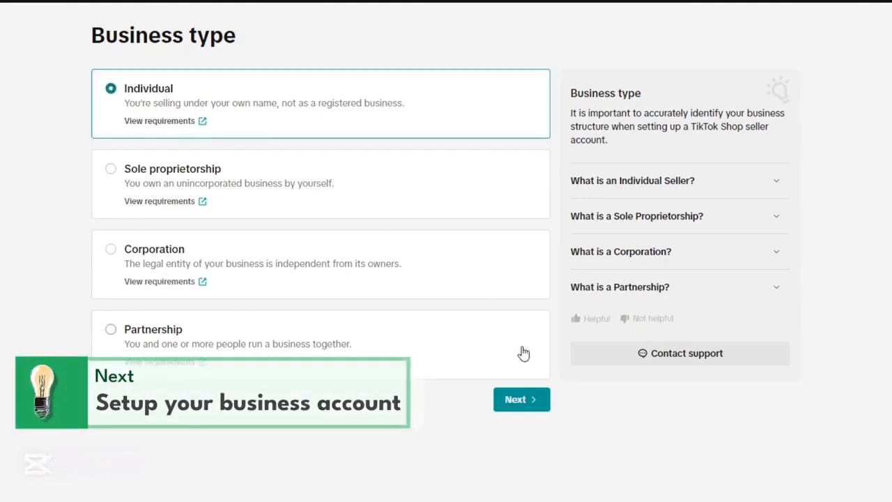
left_click(523, 400)
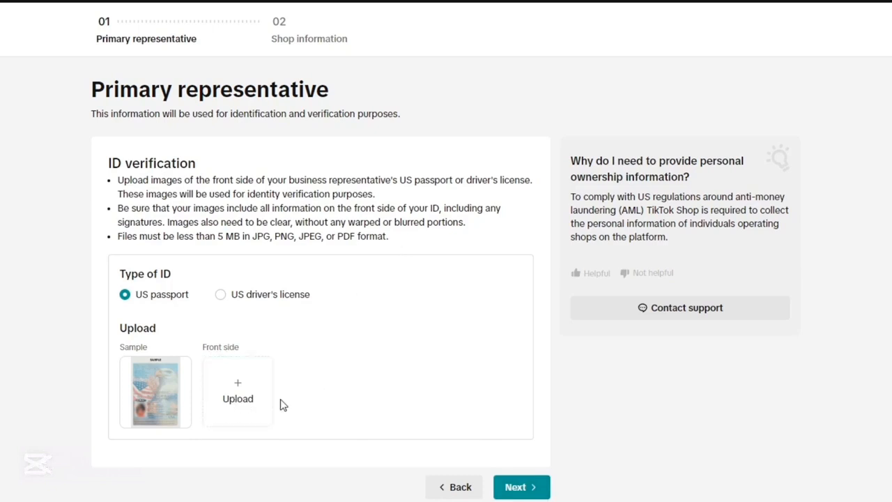
left_click(533, 487)
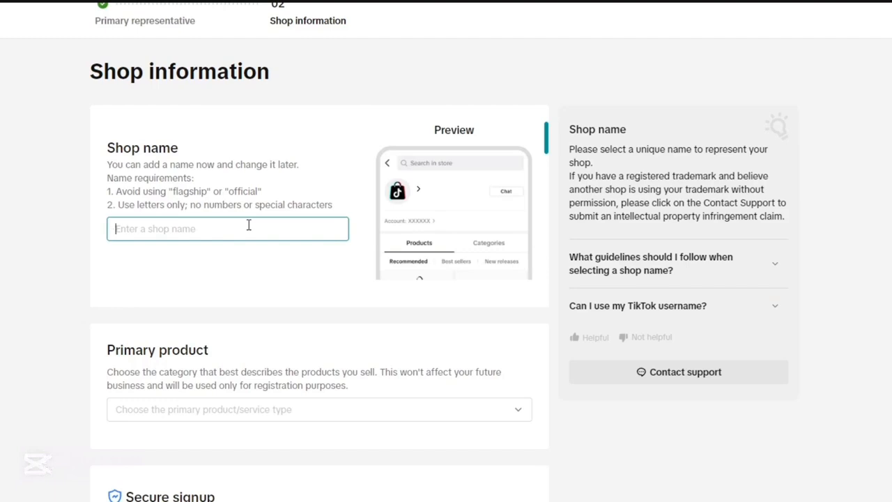
Enter MILK as the shop name and choose Home Supplies as the primary product
type("MILK")
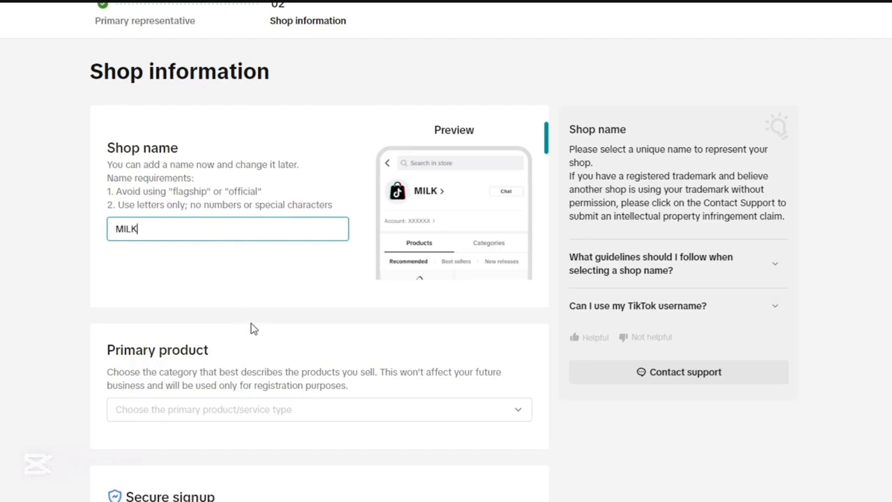
left_click(307, 410)
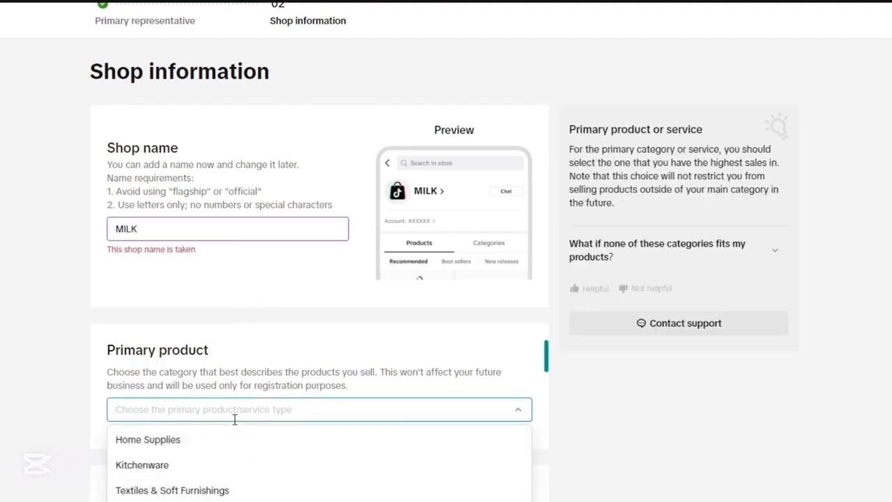
type("h")
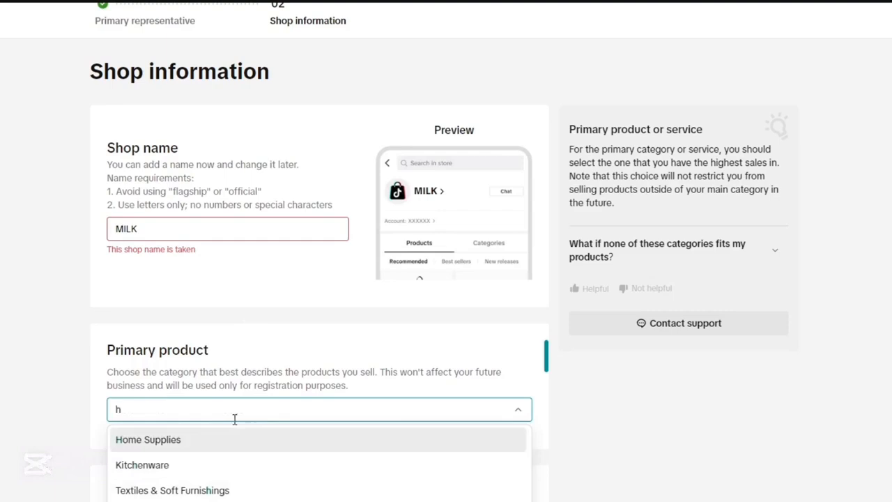
left_click(261, 438)
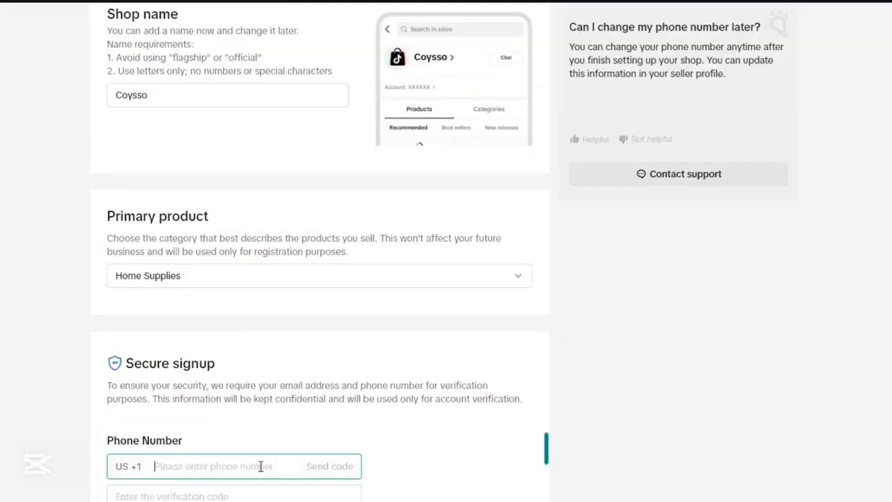
Go to the verification code and phone number fields of the secure signup section
left_click(230, 494)
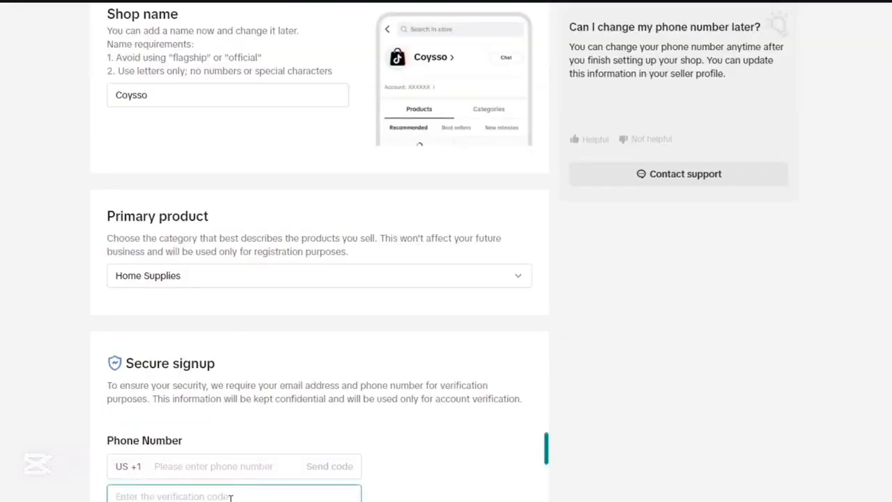
left_click(217, 477)
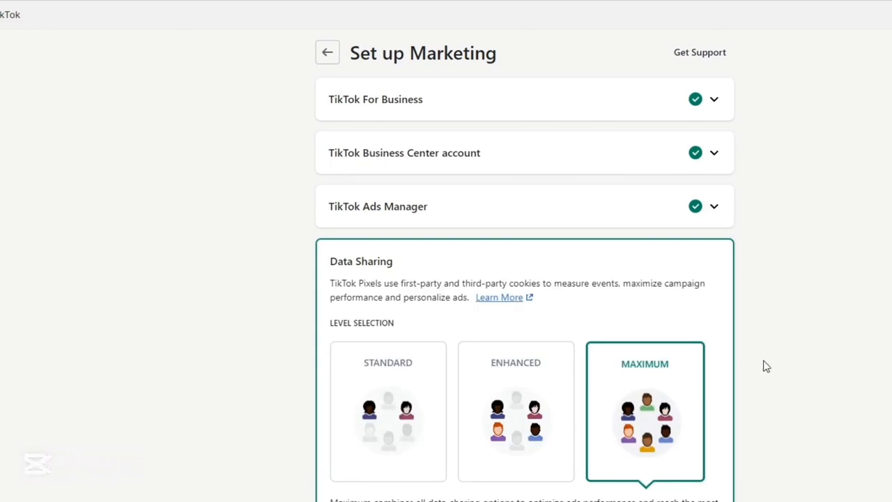
Look through the companies listed under Our Partners on the TikTok Shop Partner Center page
scroll(763, 365, "down", 3)
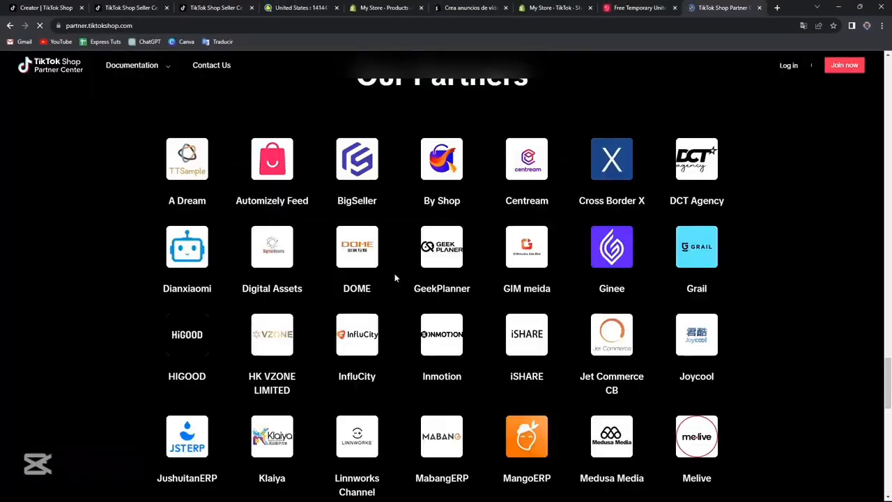
scroll(395, 277, "up", 1)
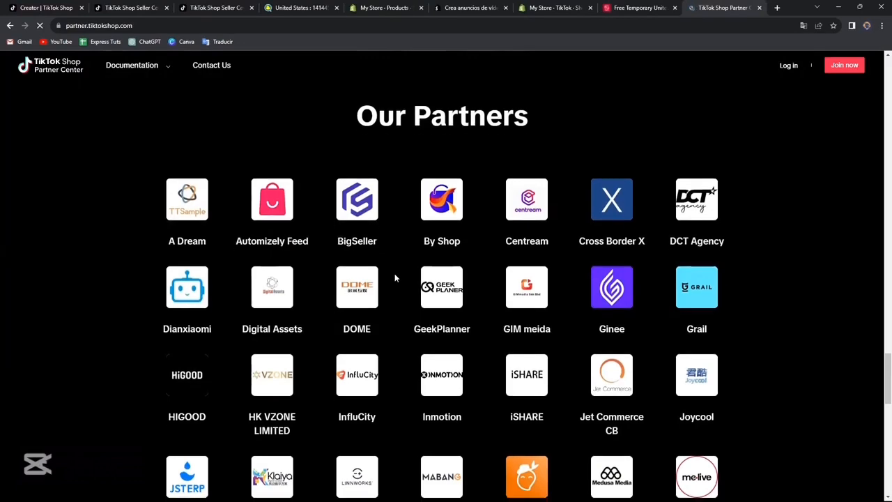
scroll(395, 278, "down", 3)
scroll(395, 278, "down", 3)
scroll(394, 278, "up", 3)
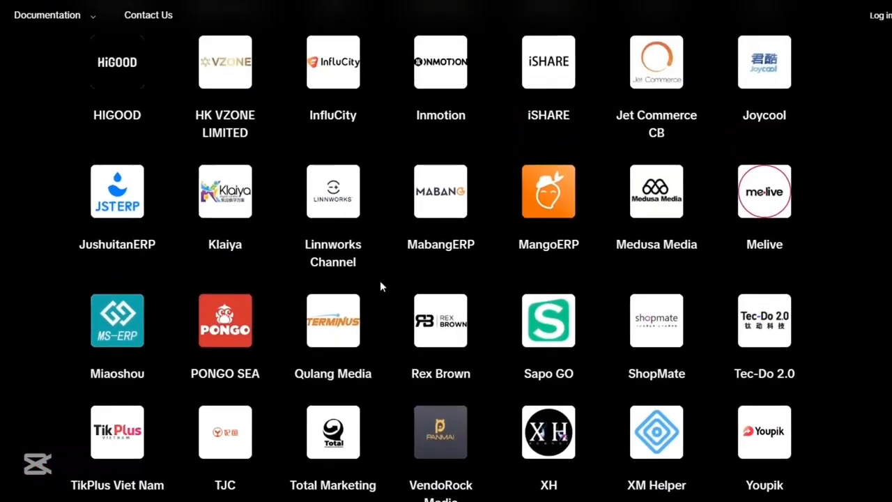
scroll(381, 284, "up", 5)
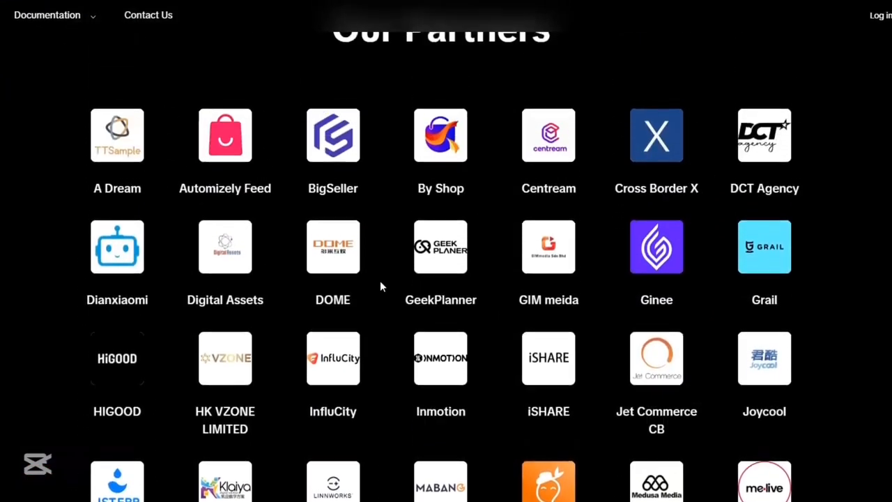
Return to the TikTok Shop Seller Center portal selection and check the regions offered for Asia, Europe and North America sellers
scroll(381, 269, "down", 1)
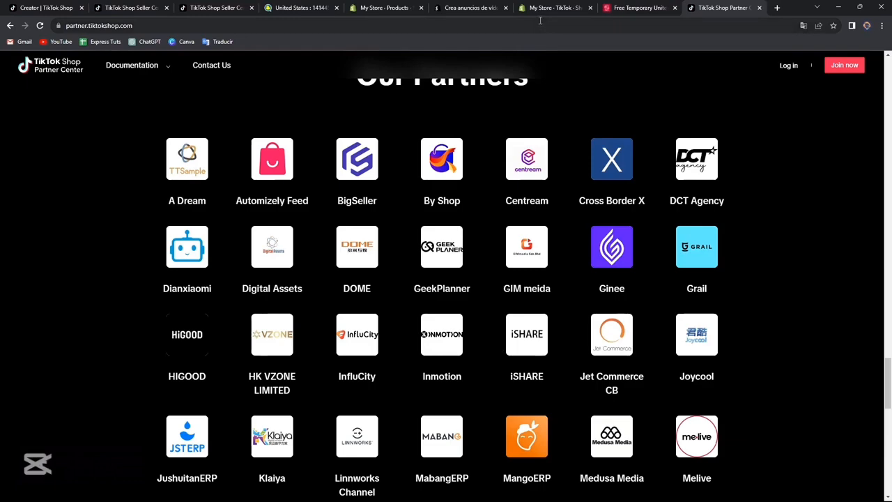
left_click(474, 8)
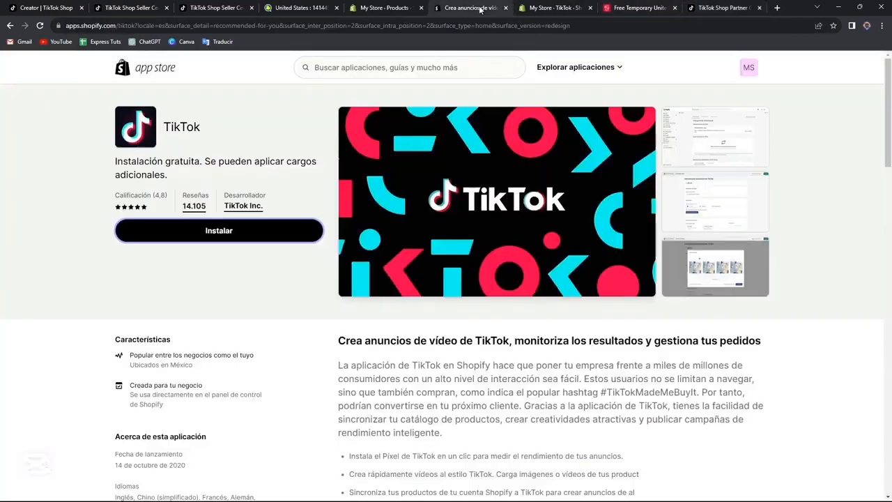
left_click(216, 7)
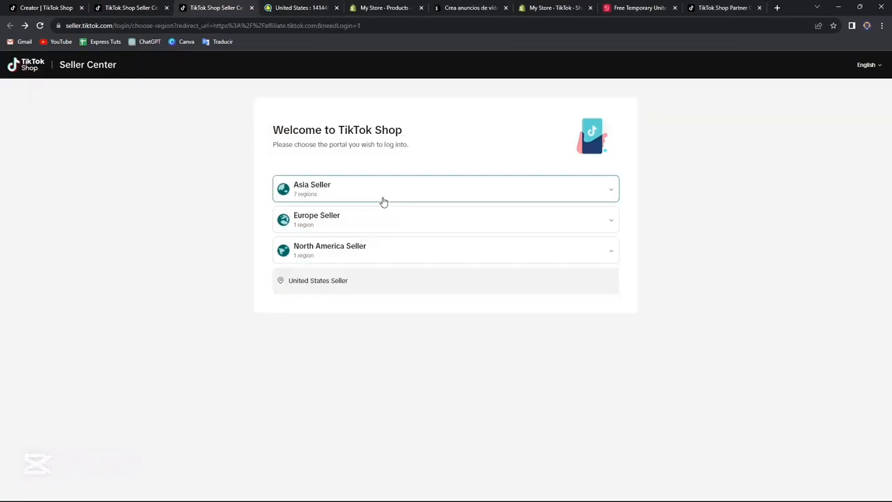
left_click(384, 200)
left_click(398, 411)
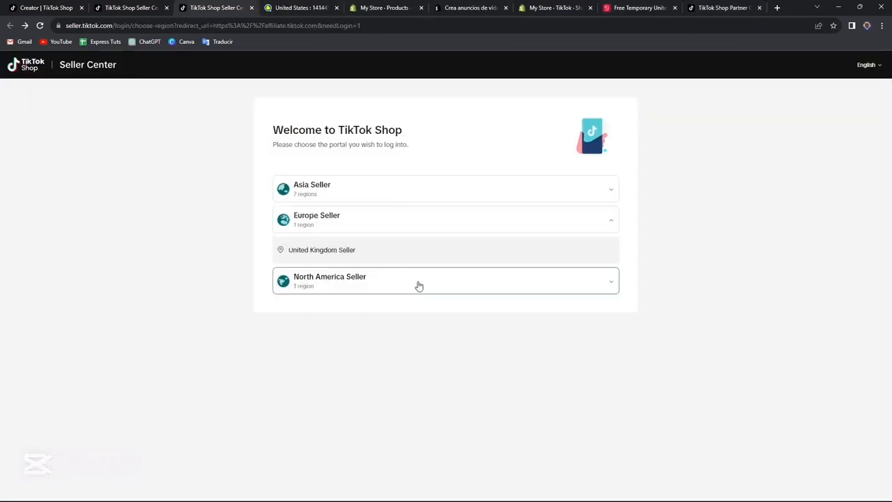
left_click(412, 278)
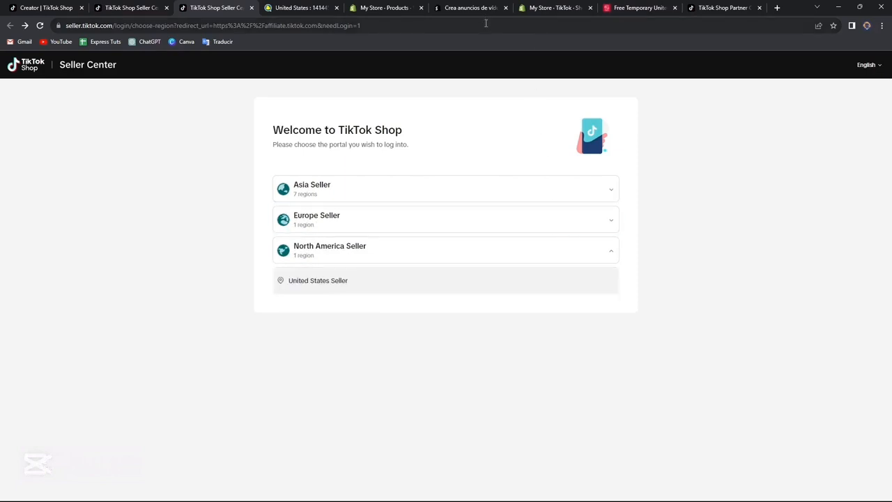
Search the web for GOOGLE SHOPPING and open the Google Help article "Cómo funciona Google Shopping"
left_click(485, 23)
type("GOOGLE SHOPPING")
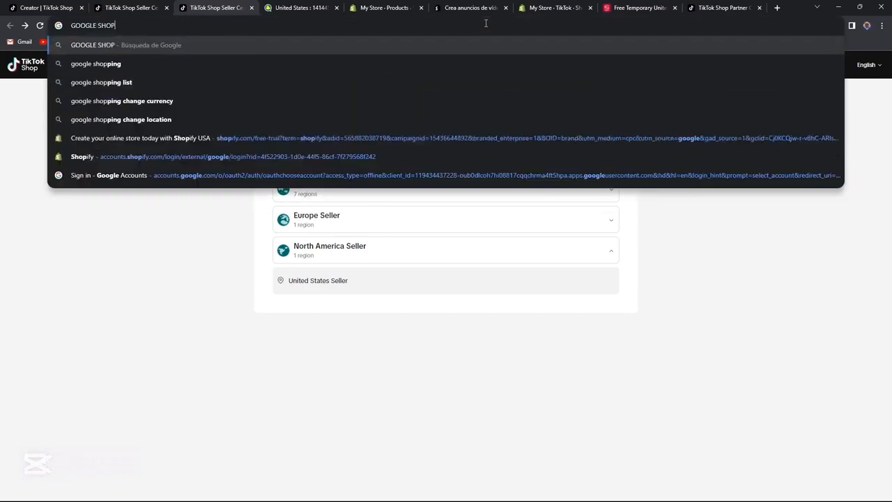
key("Return")
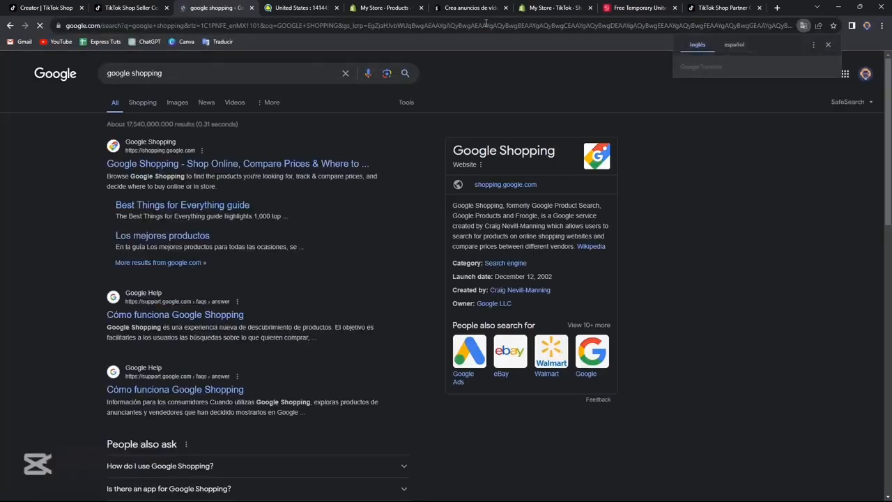
left_click(227, 316)
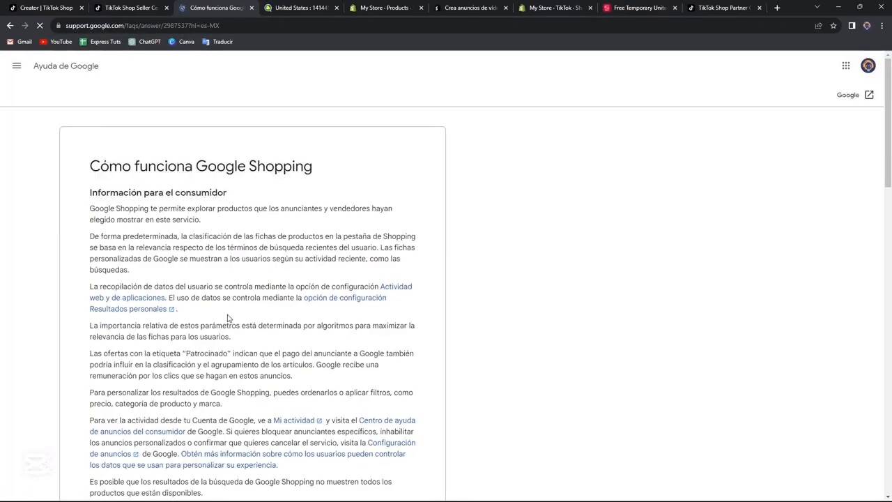
Go to meta.com and look through the products, apps and games on its home page
left_click(305, 25)
type("meta")
key("Return")
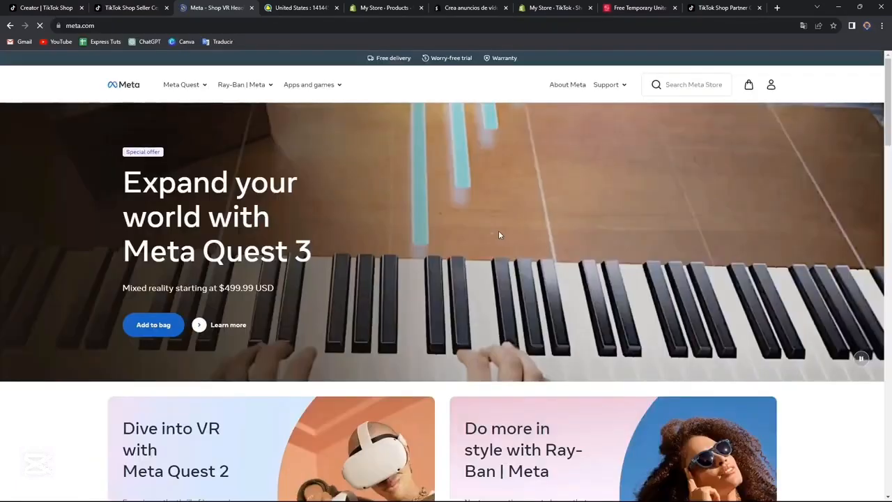
scroll(498, 235, "down", 6)
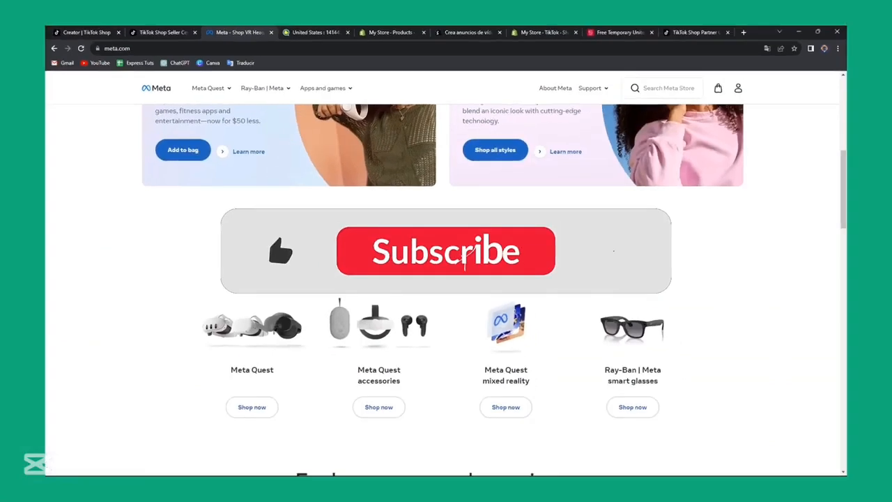
scroll(502, 235, "down", 2)
scroll(447, 279, "down", 3)
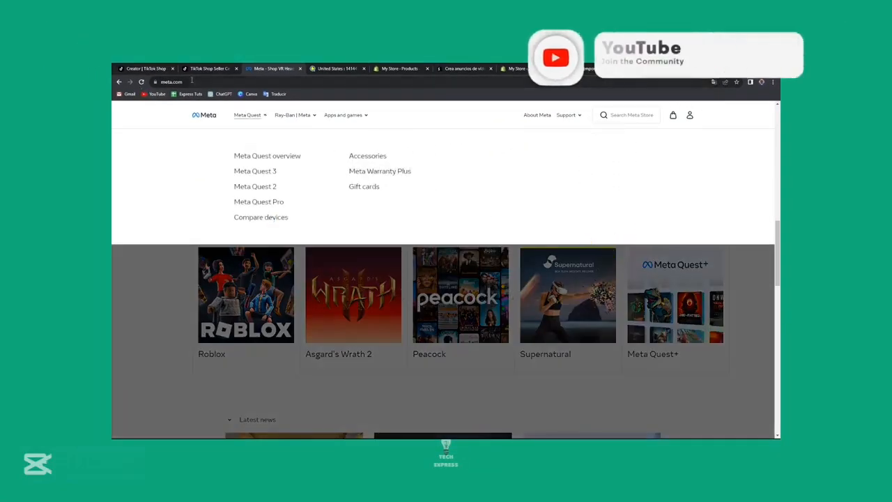
Search the web for INSTGRAM META
left_click(193, 81)
type("INSTGRA")
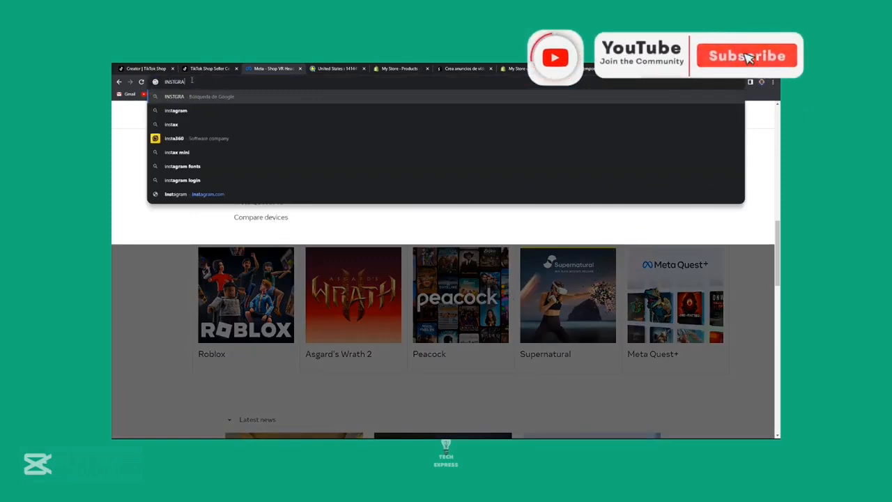
type("M META")
key("Return")
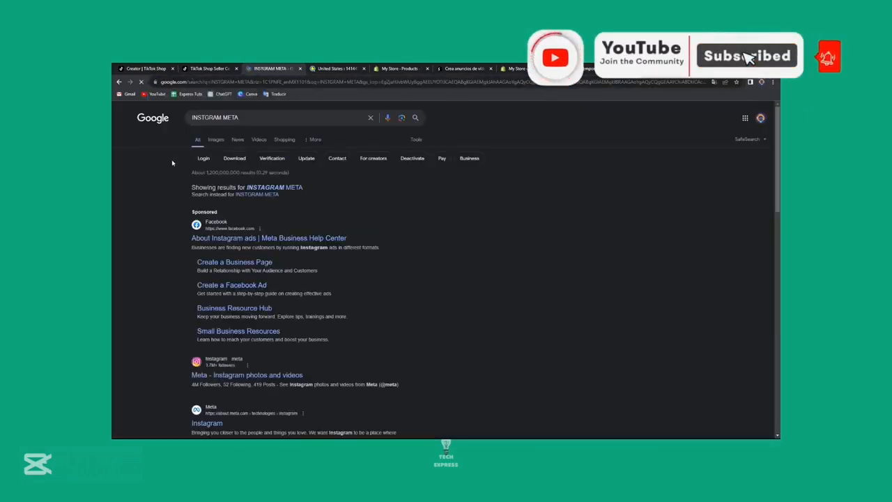